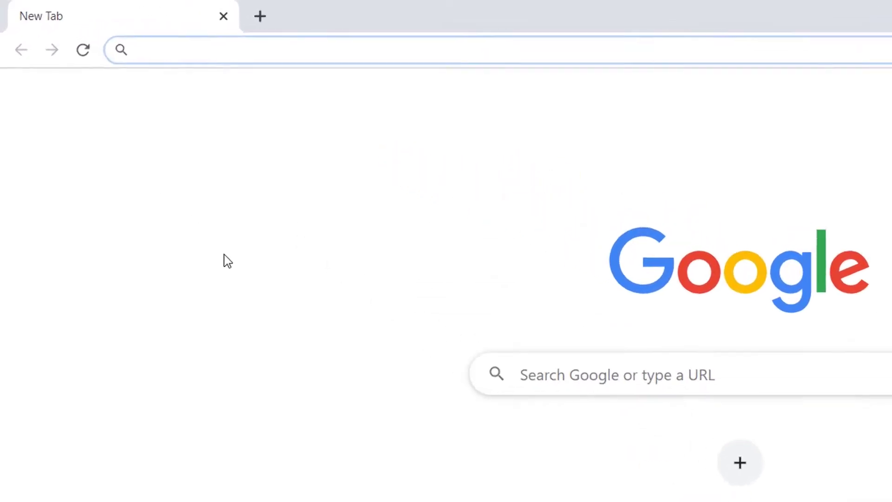
type("air")
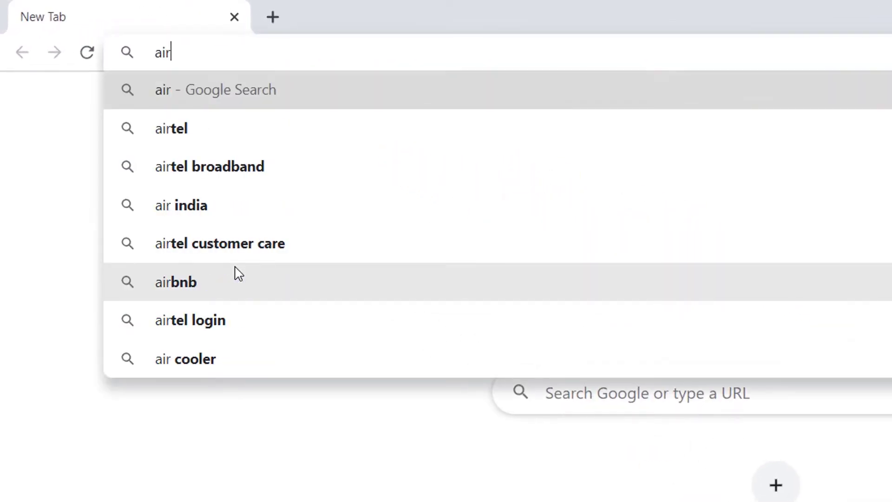
type("tel.in/busi")
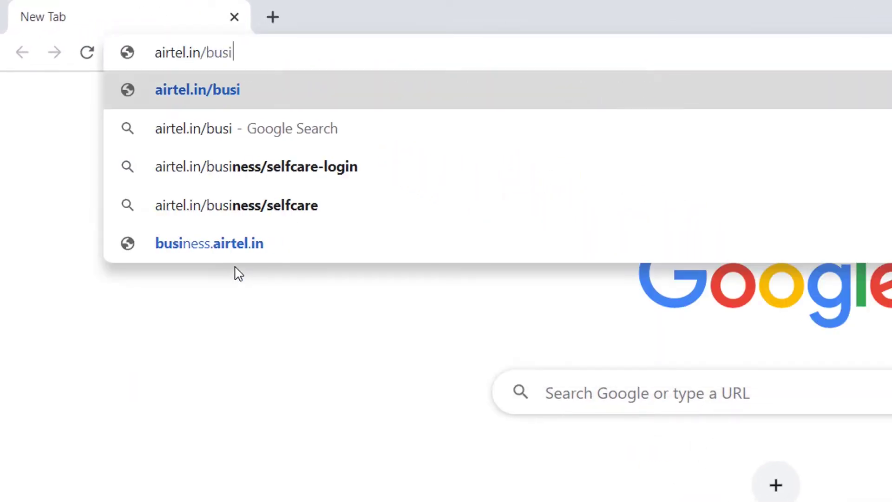
- Load the Airtel Business homepage from the airtel.in business address
key("Return")
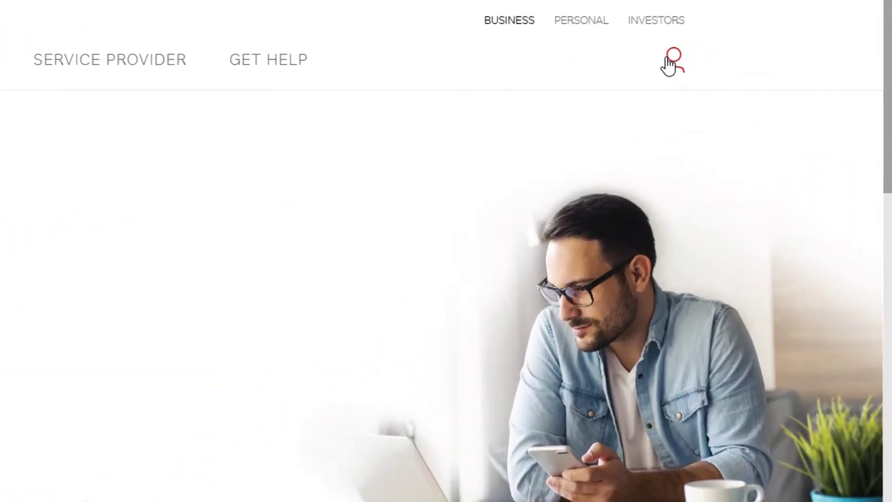
- Reach the Airtel Enterprise Hub sign-in page from the header's business portals list
left_click(766, 36)
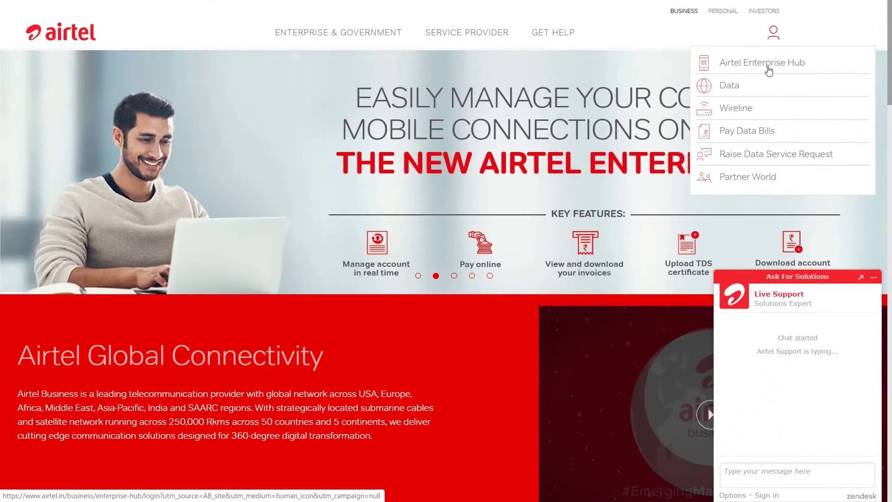
left_click(666, 129)
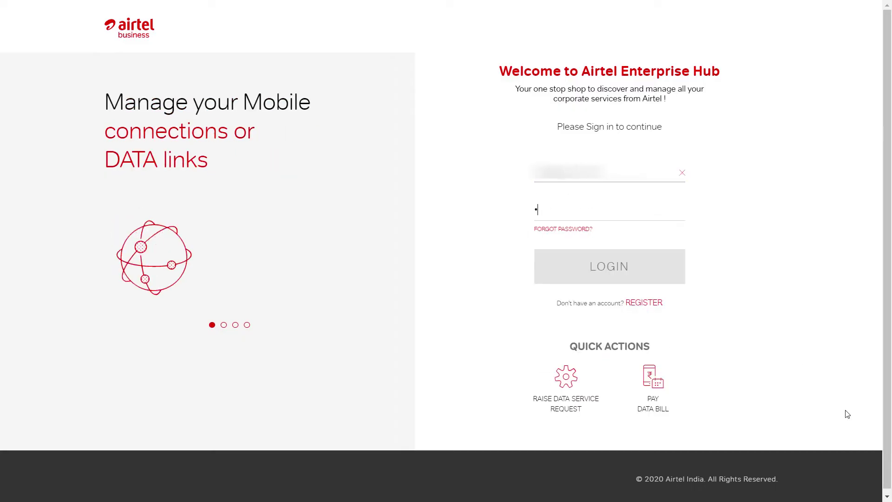
type("2")
type("12")
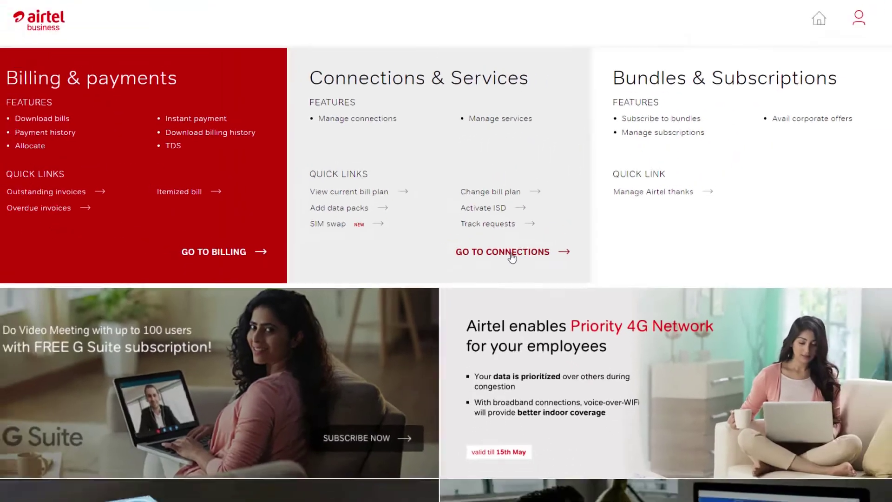
- Show the full connections list of 24 connections and the search-by options
left_click(532, 220)
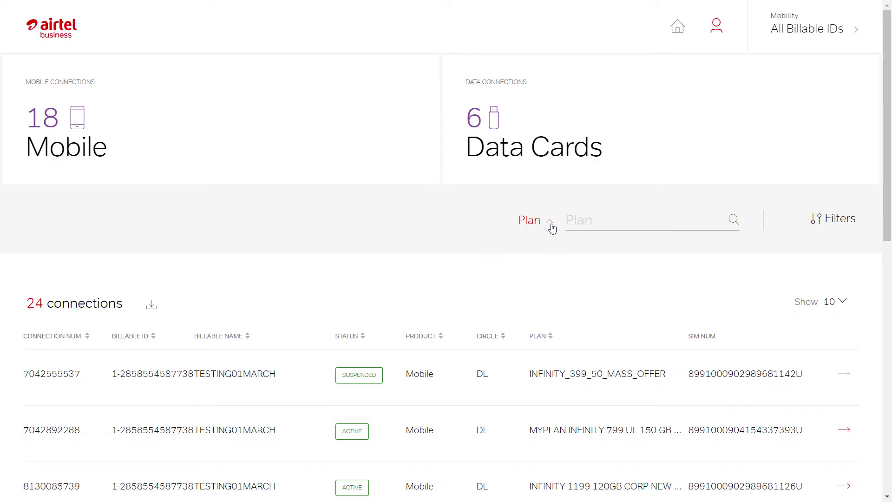
left_click(551, 228)
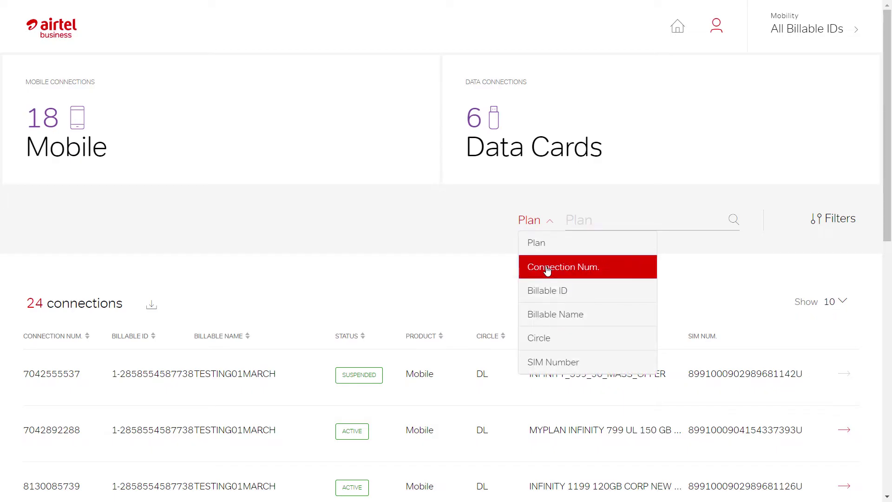
left_click(546, 266)
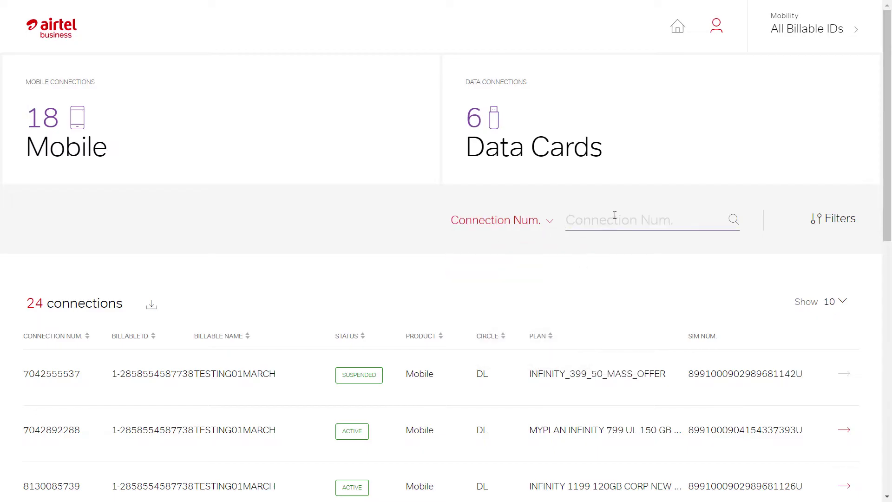
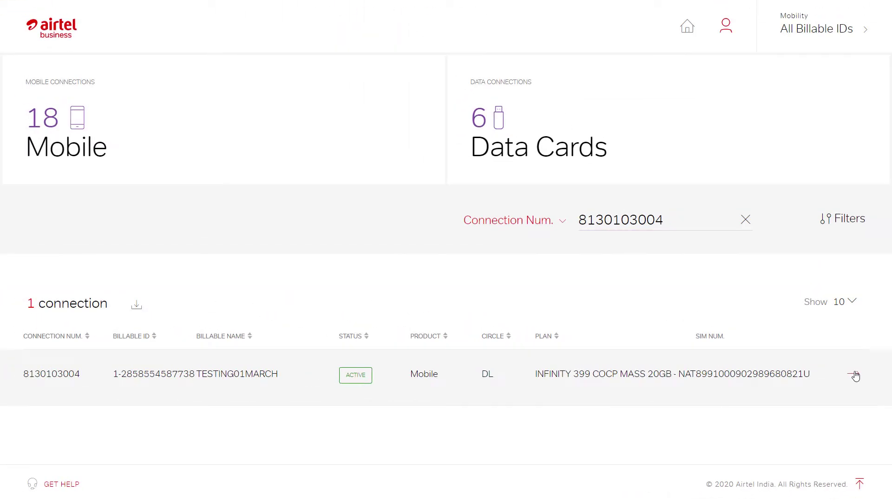
left_click(855, 375)
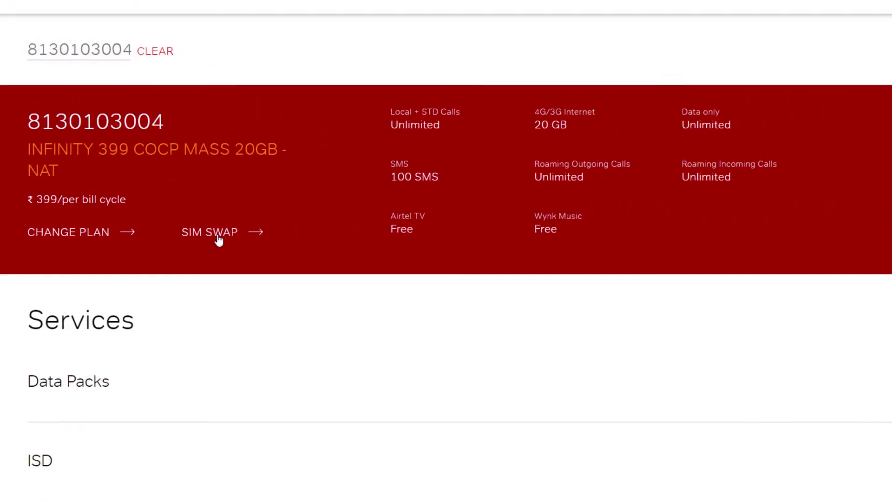
left_click(372, 249)
left_click(405, 168)
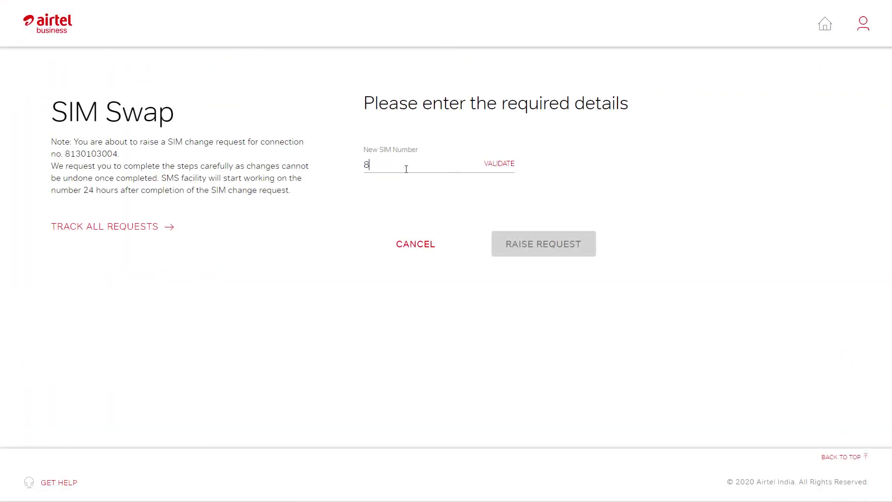
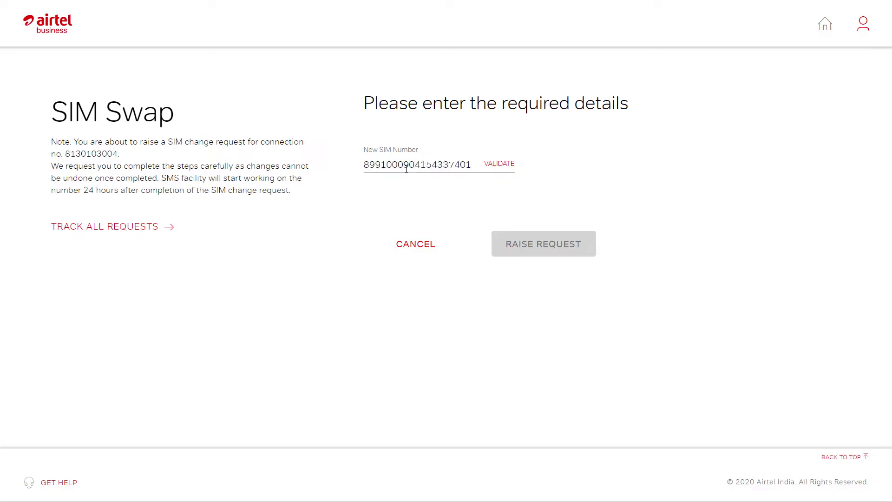
left_click(506, 168)
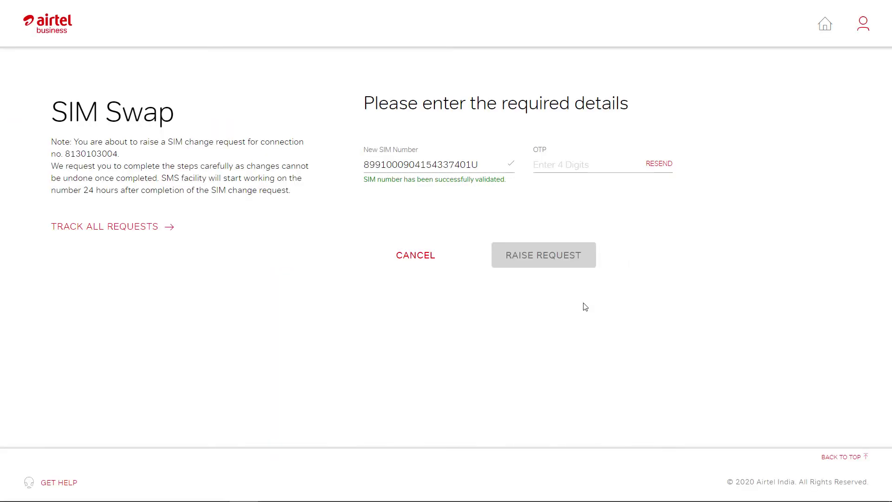
left_click(546, 160)
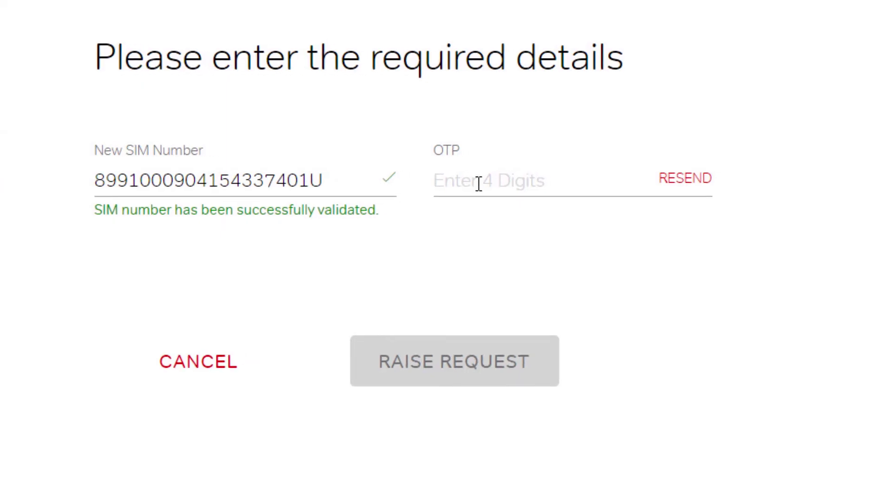
type("07")
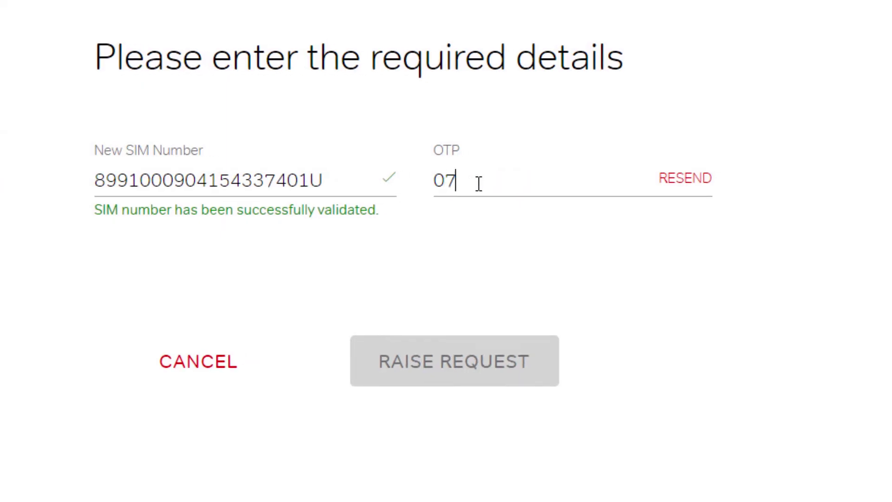
type("31")
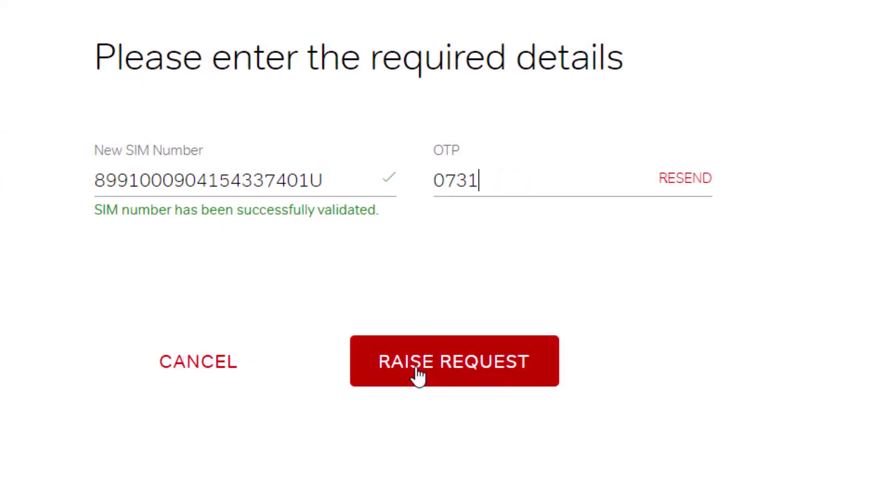
left_click(418, 370)
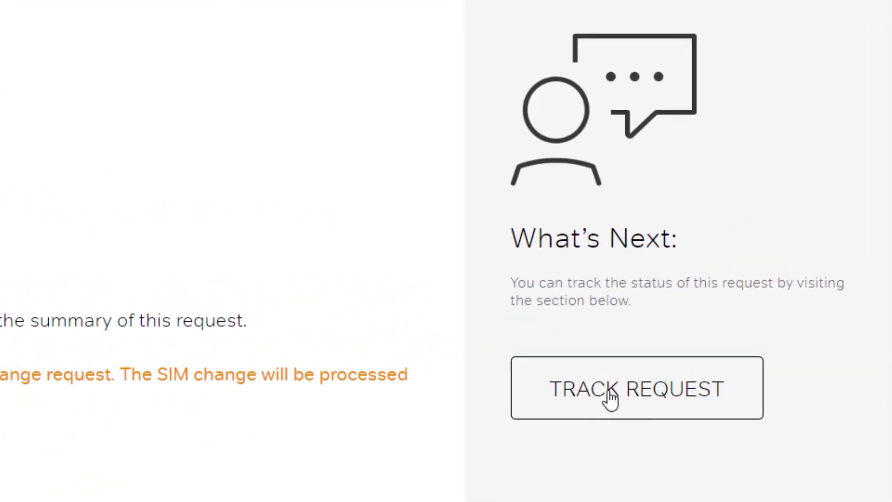
left_click(656, 368)
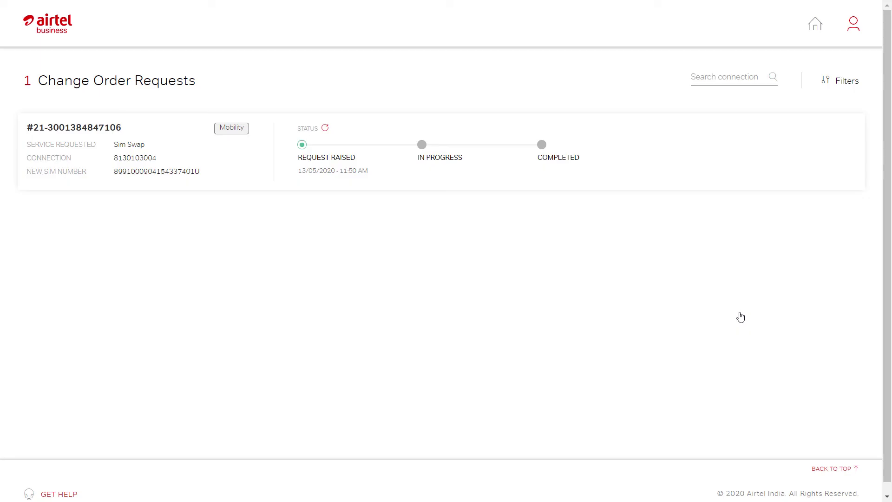